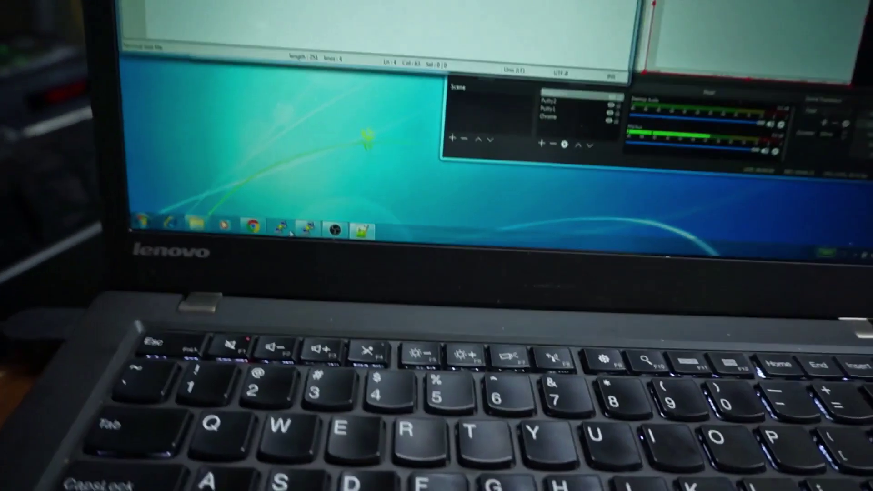
Launch PuTTY from the taskbar and choose the saved 'cambadger' session.
{"action": "left_click", "coordinate": [290, 231]}
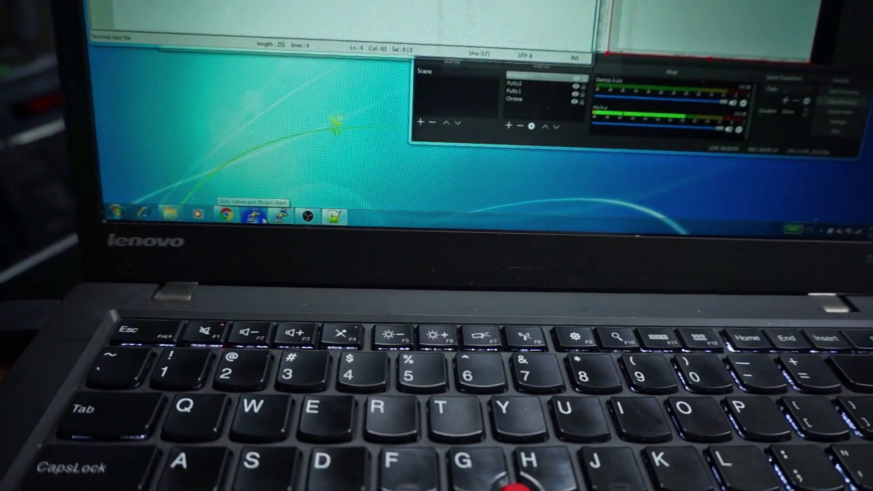
{"action": "left_click", "coordinate": [450, 23]}
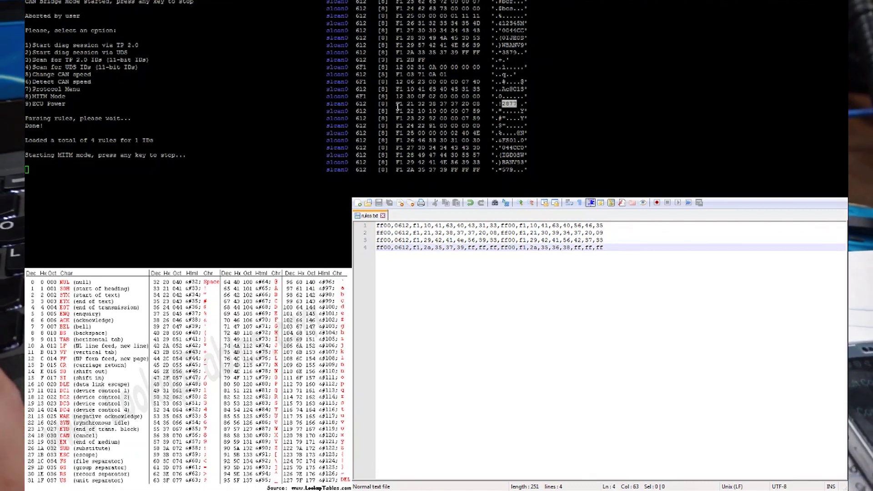
Highlight the VIN bytes in the captured response in the MITM traffic log.
{"action": "left_click_drag", "start_coordinate": [397, 103], "coordinate": [454, 104]}
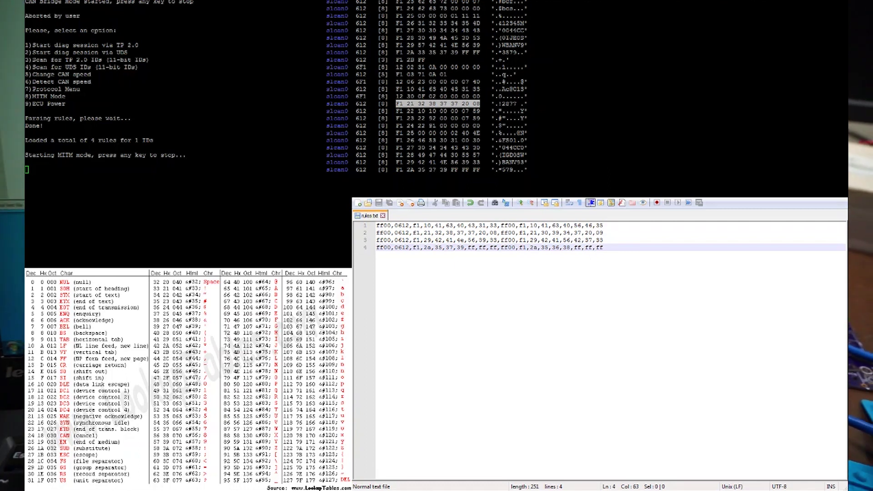
{"action": "left_click", "coordinate": [412, 233]}
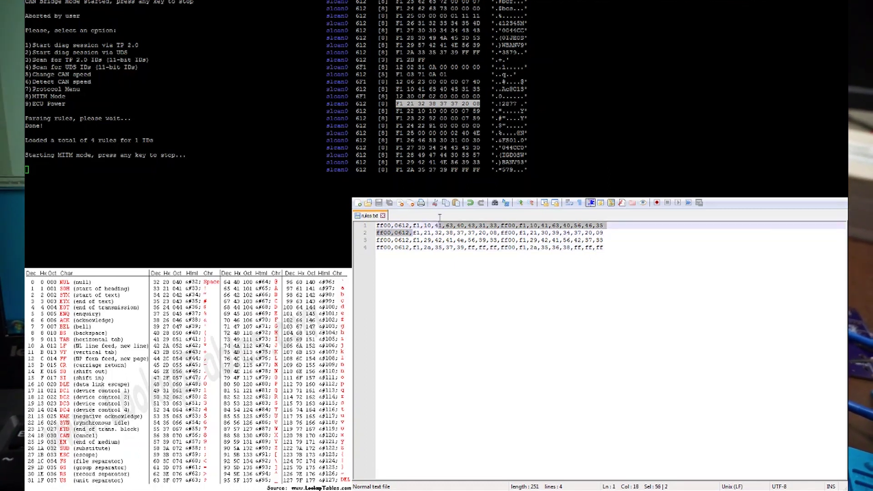
{"action": "left_click_drag", "start_coordinate": [412, 232], "coordinate": [490, 233]}
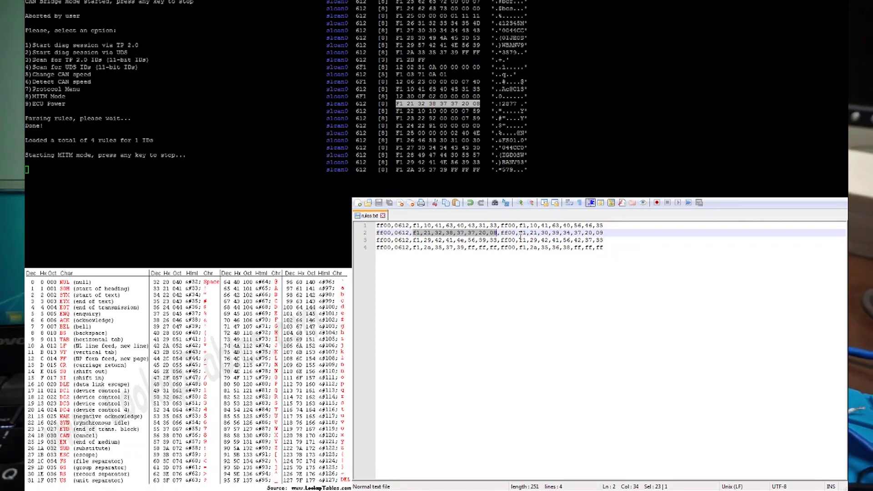
{"action": "left_click_drag", "start_coordinate": [518, 233], "coordinate": [603, 233]}
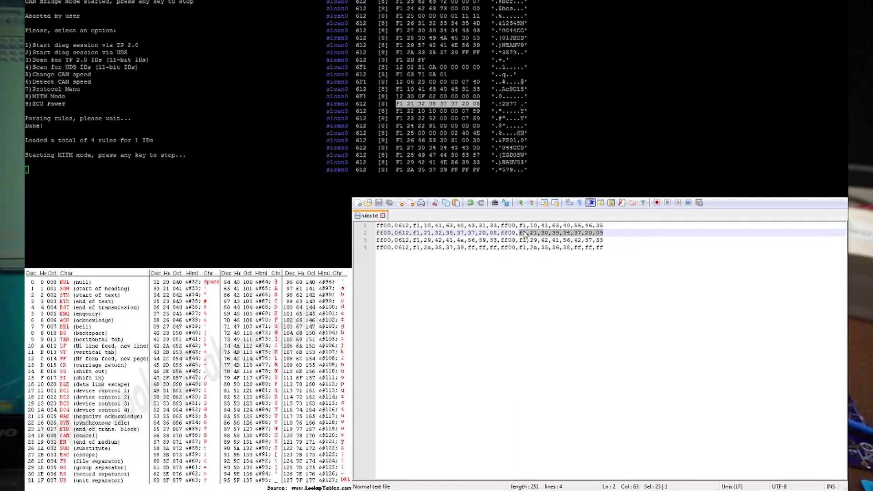
{"action": "left_click_drag", "start_coordinate": [522, 240], "coordinate": [522, 238]}
{"action": "left_click", "coordinate": [522, 235]}
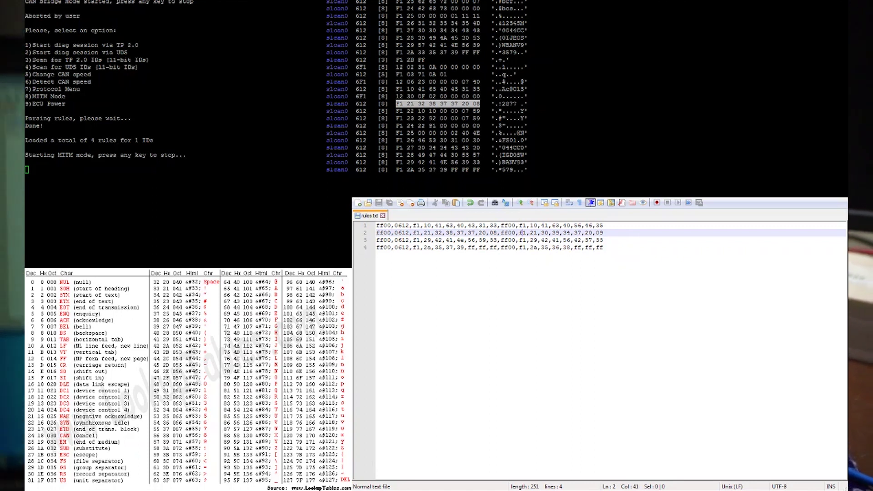
{"action": "left_click", "coordinate": [528, 232]}
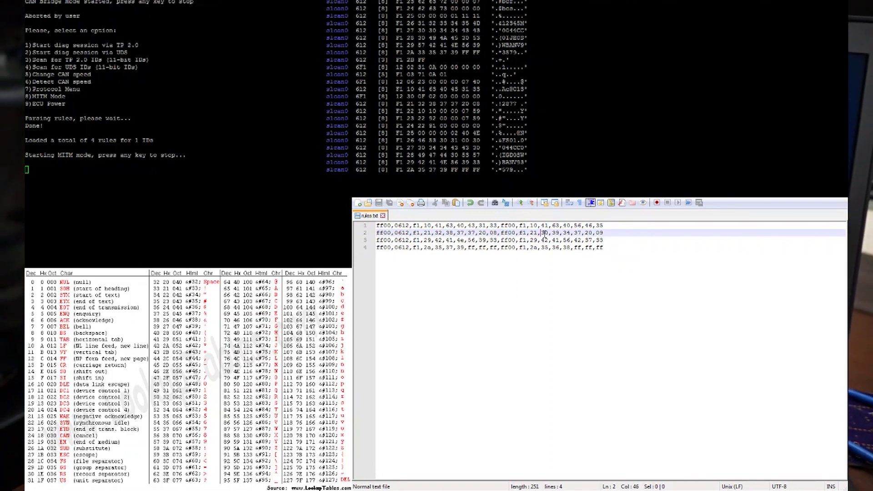
{"action": "key", "text": "Left"}
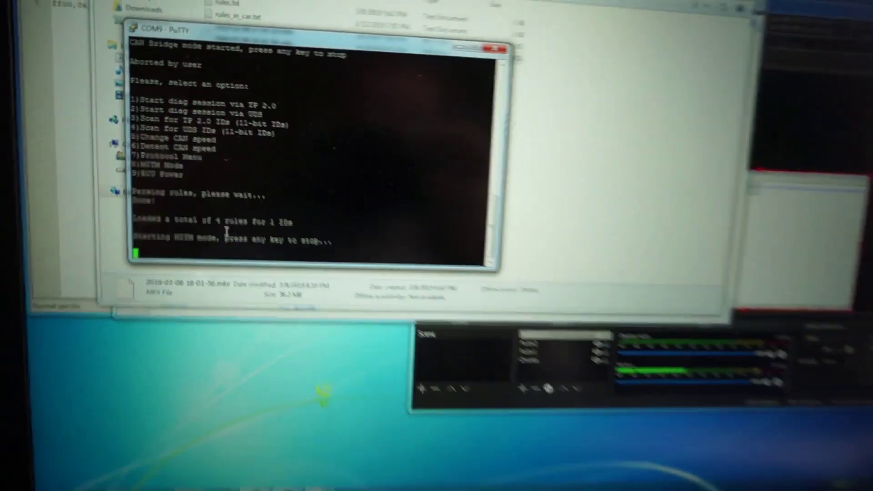
Press Enter in the COM terminal to end MITM mode and return to the main menu.
{"action": "key", "text": "Return"}
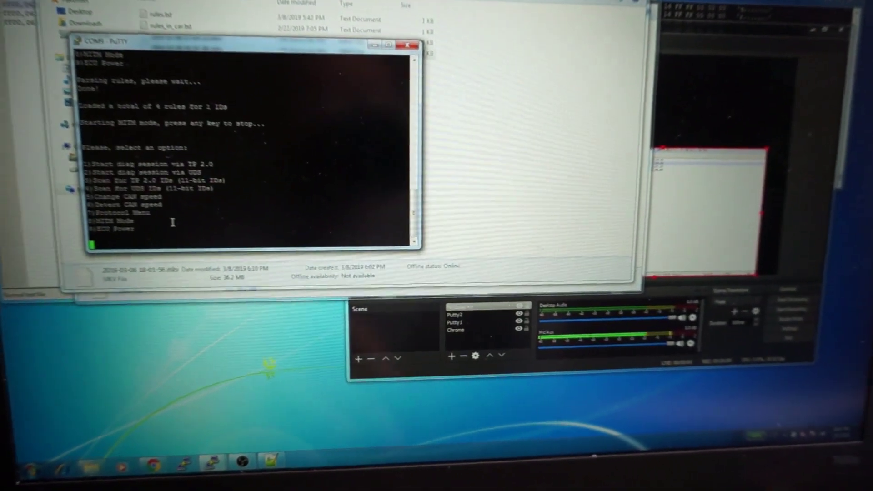